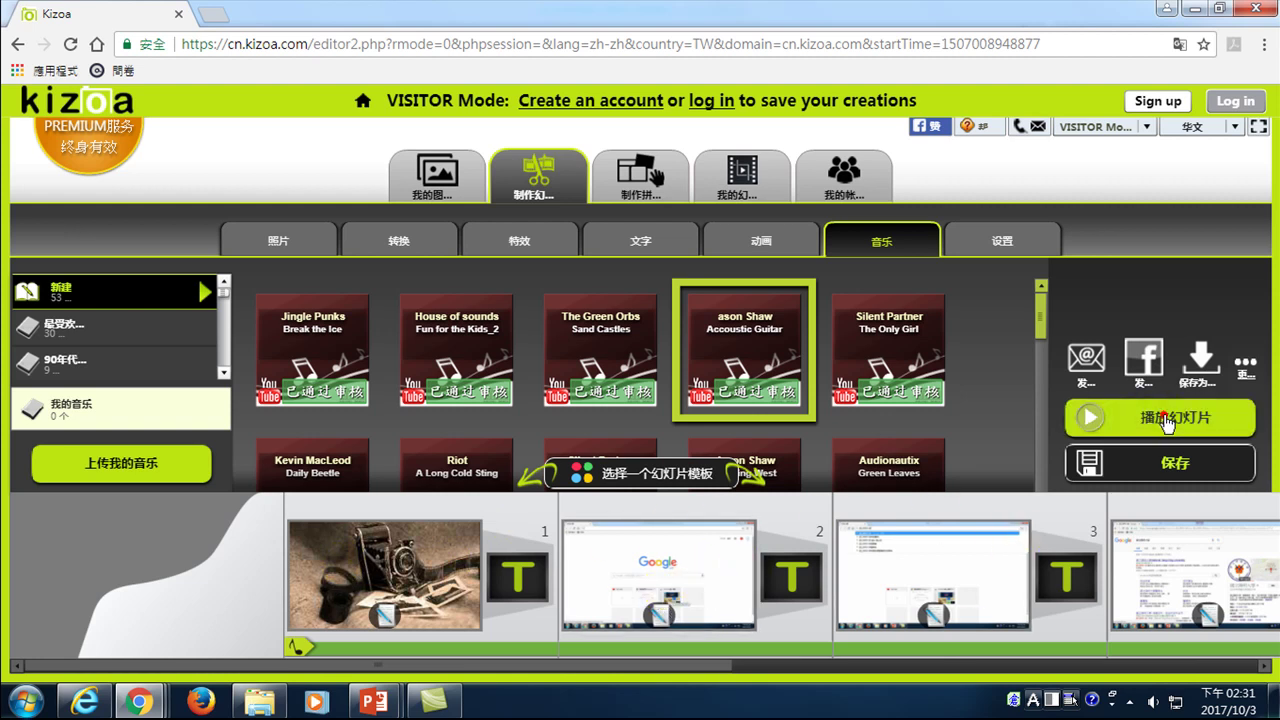
Step: Play the untitled slideshow in the full-size preview player
left_click(1167, 423)
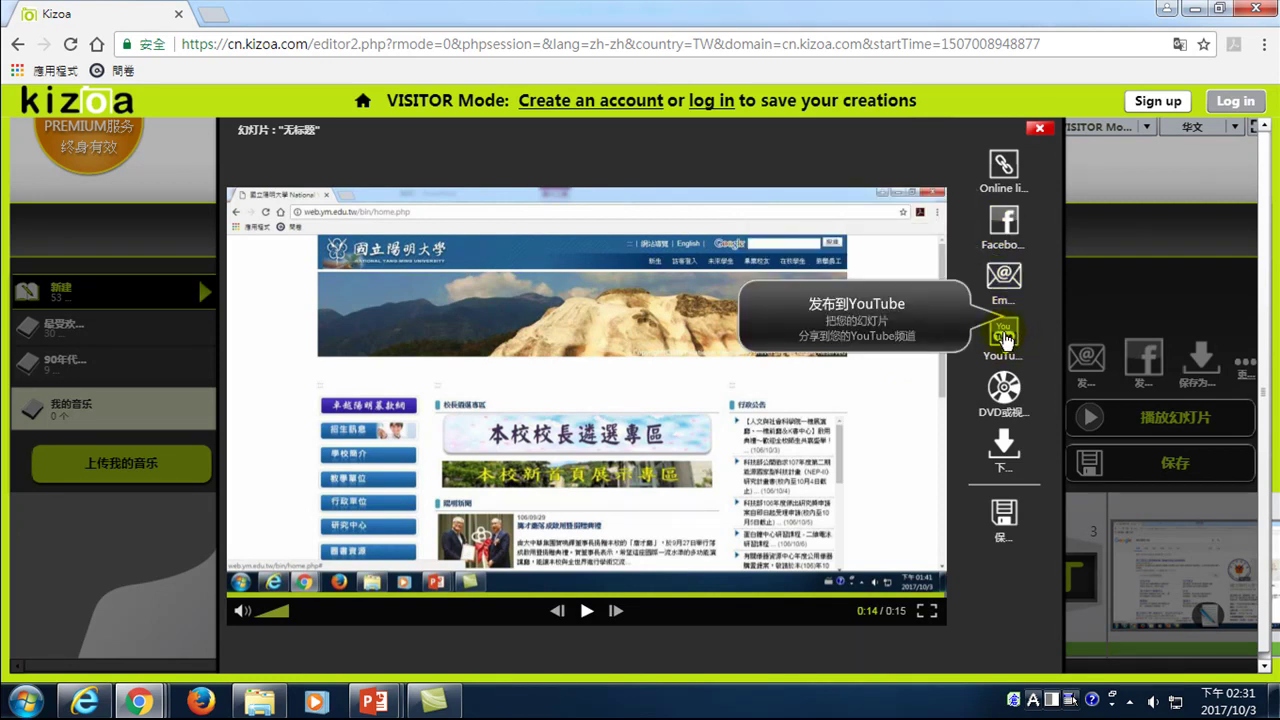
Step: Start sharing to YouTube and enter the sign-up e-mail address
left_click(1004, 338)
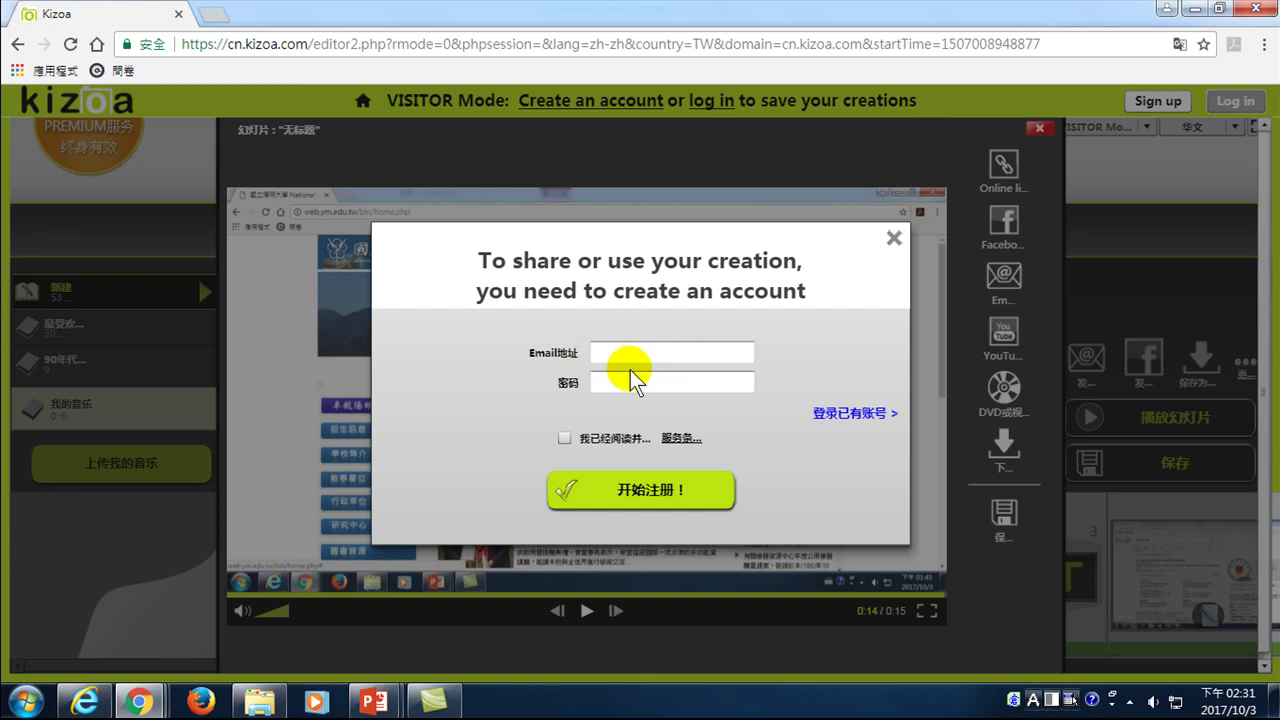
left_click(634, 370)
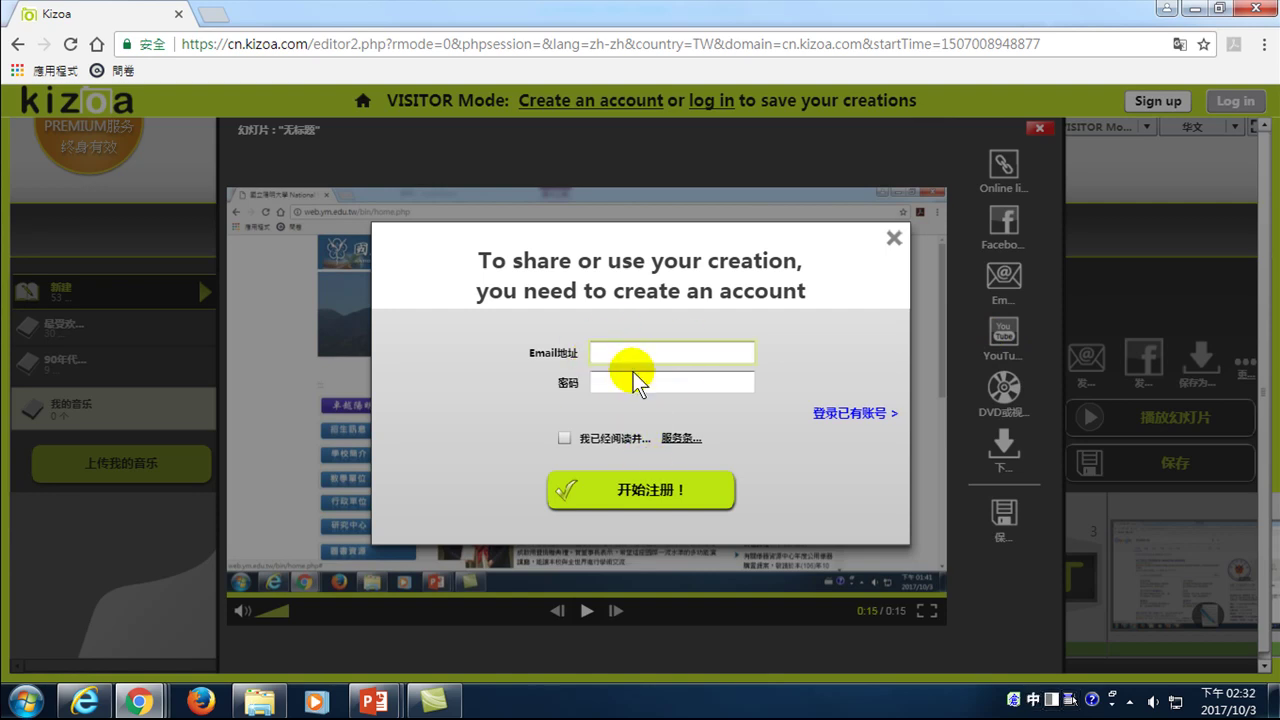
type("t")
key("ctrl+space")
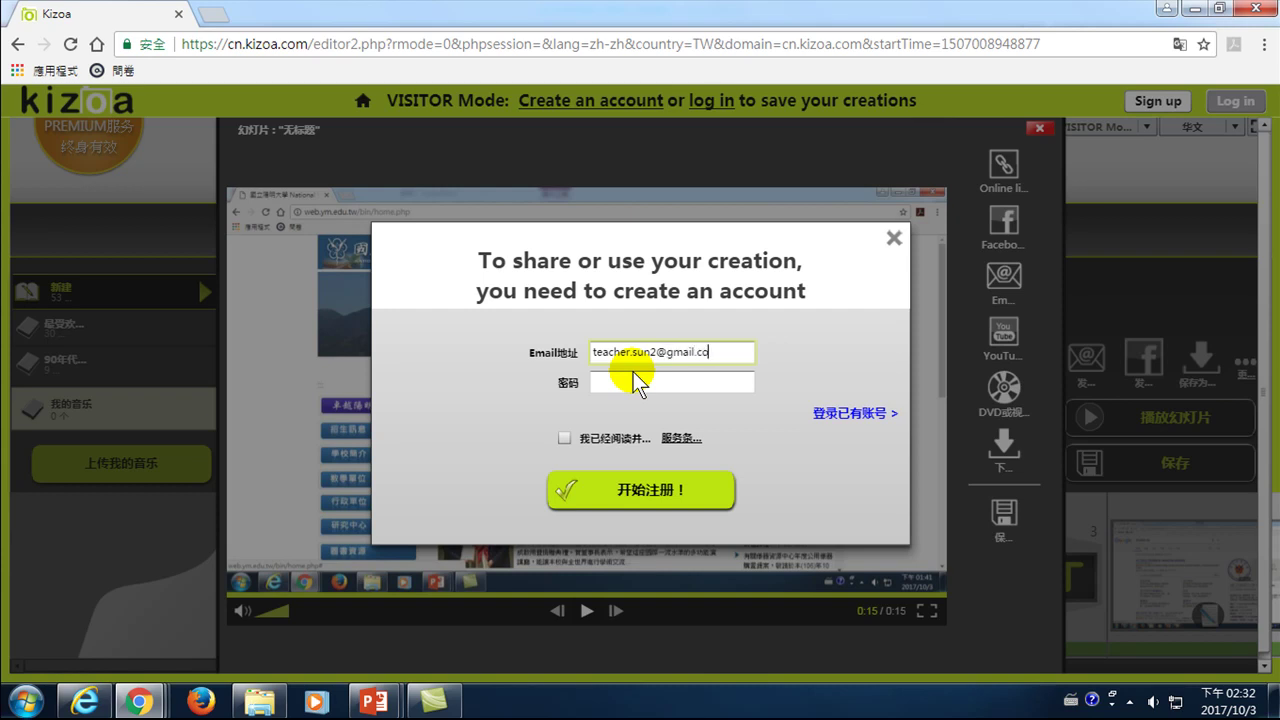
Step: Enter the account password, accept the terms, and submit the Kizoa registration
left_click(673, 383)
type("1")
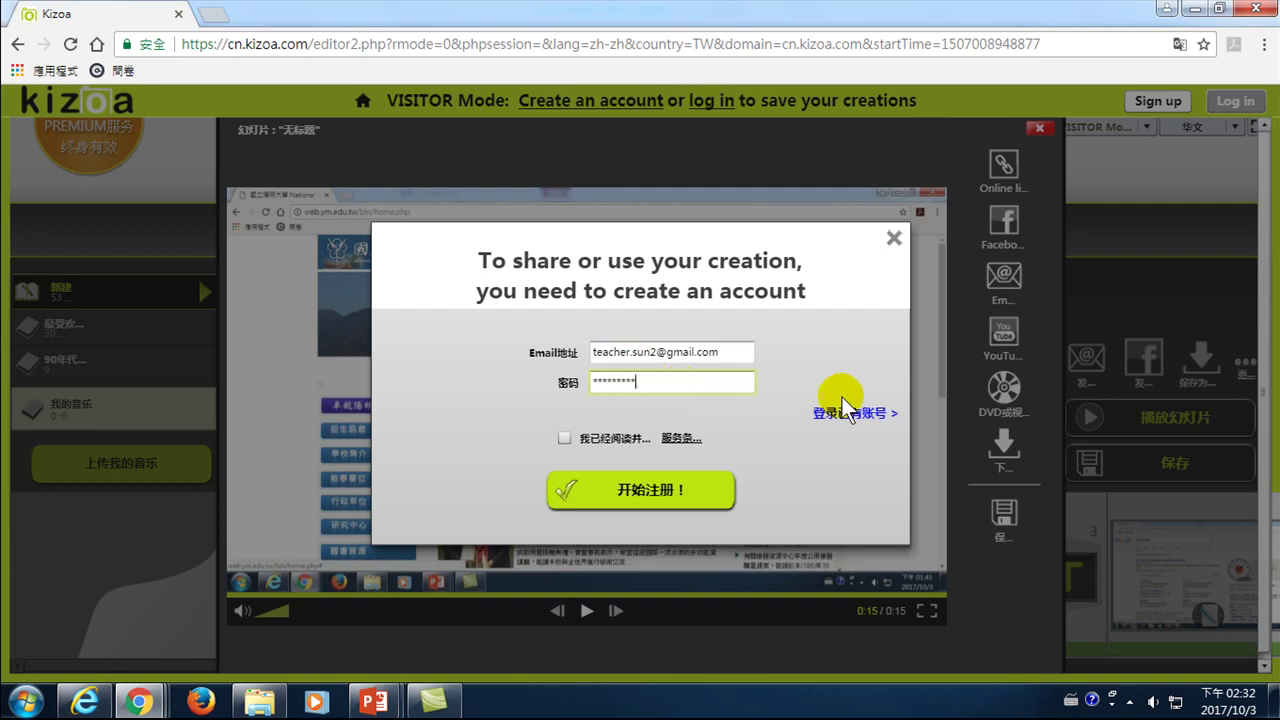
double_click(650, 378)
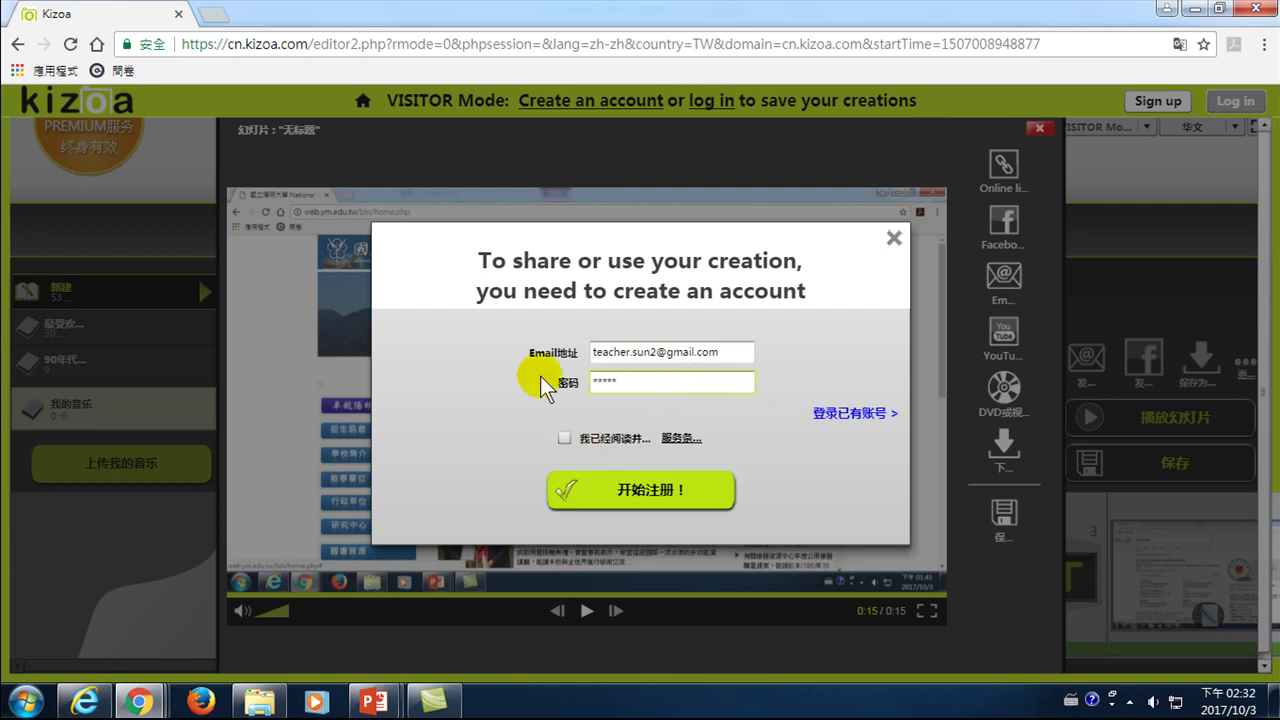
left_click(565, 438)
left_click(655, 485)
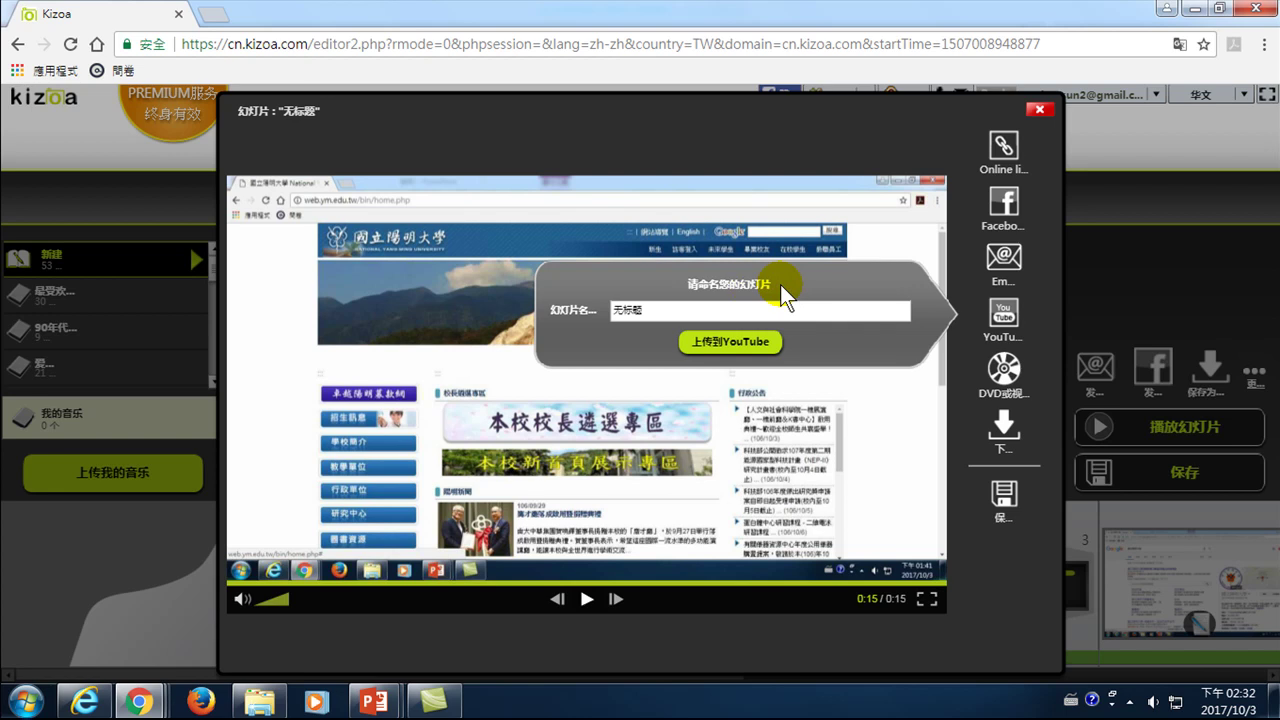
Step: Rename the slideshow from '无标题' to '如何找到國立陽明大學網站' and upload it to YouTube
left_click(660, 312)
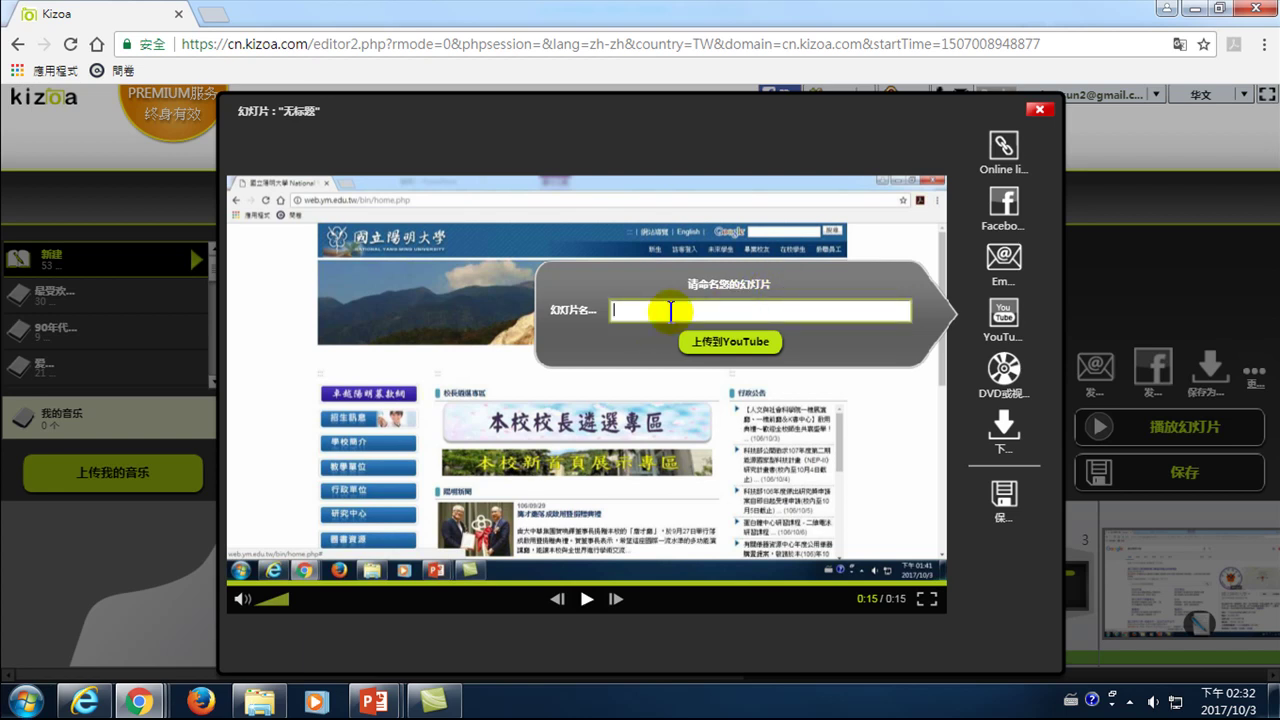
key("ctrl+space")
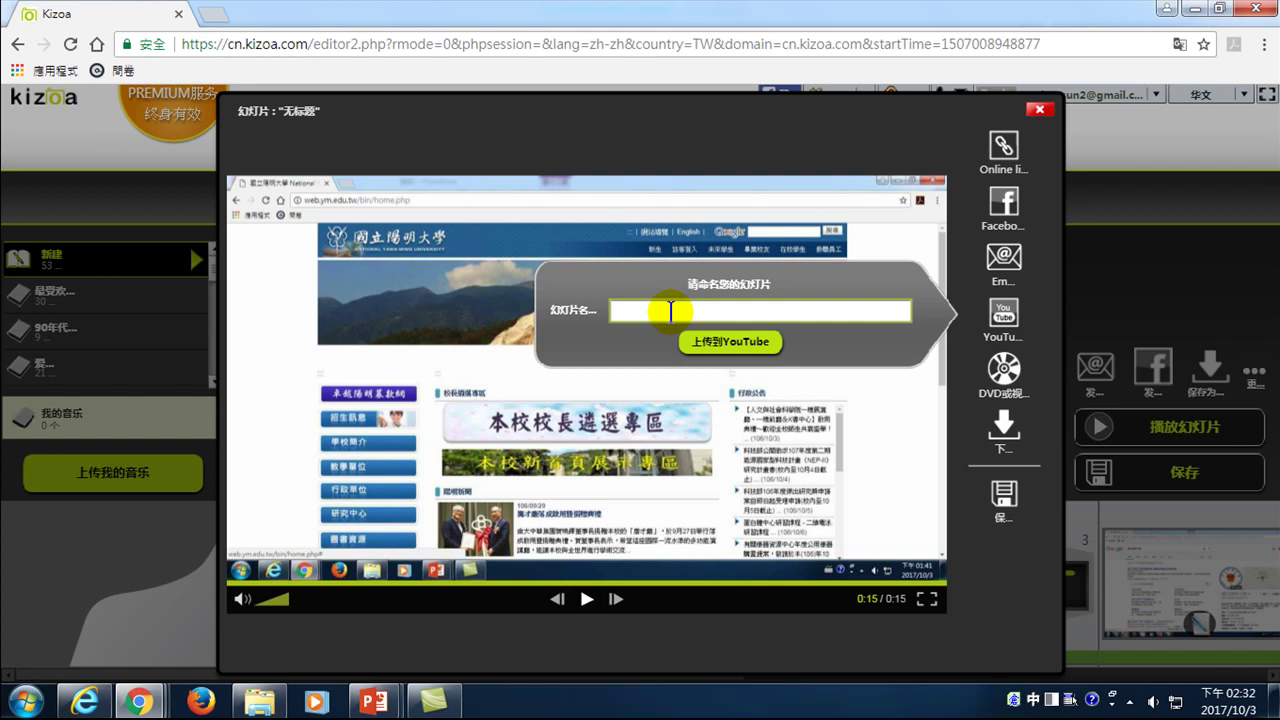
type("omnr如何進入")
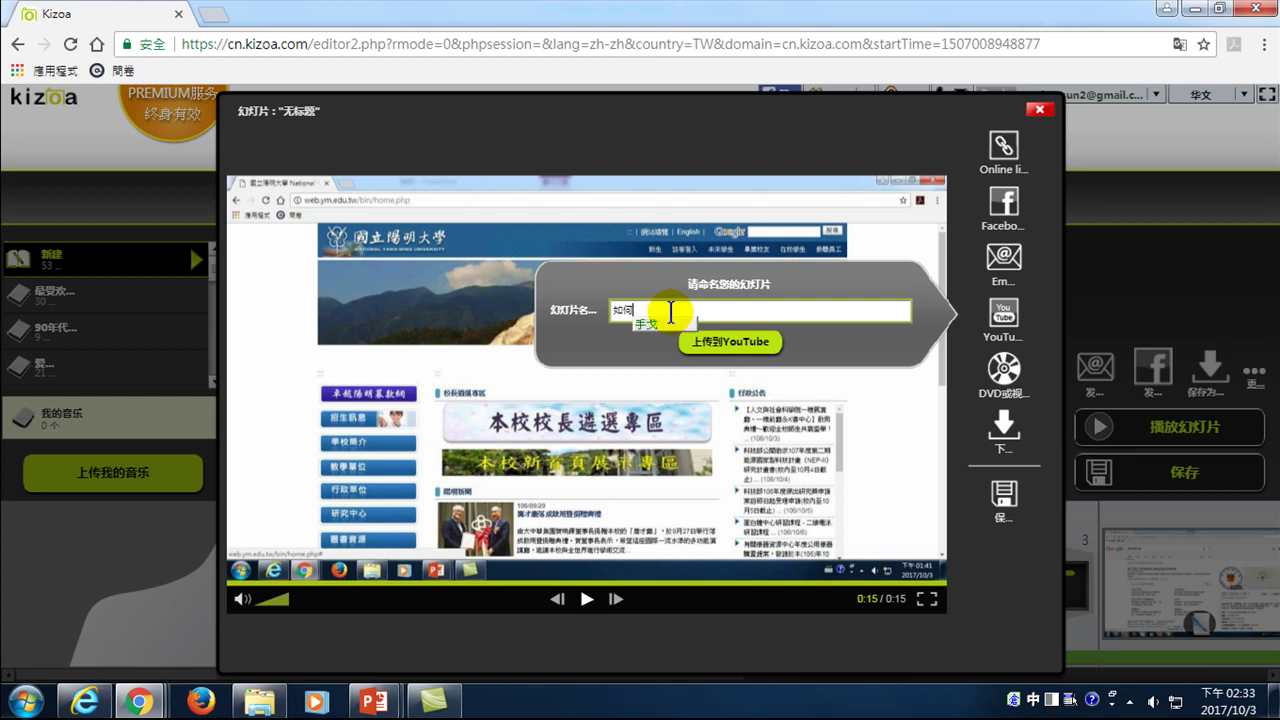
type("找到圖")
type("立陽明大")
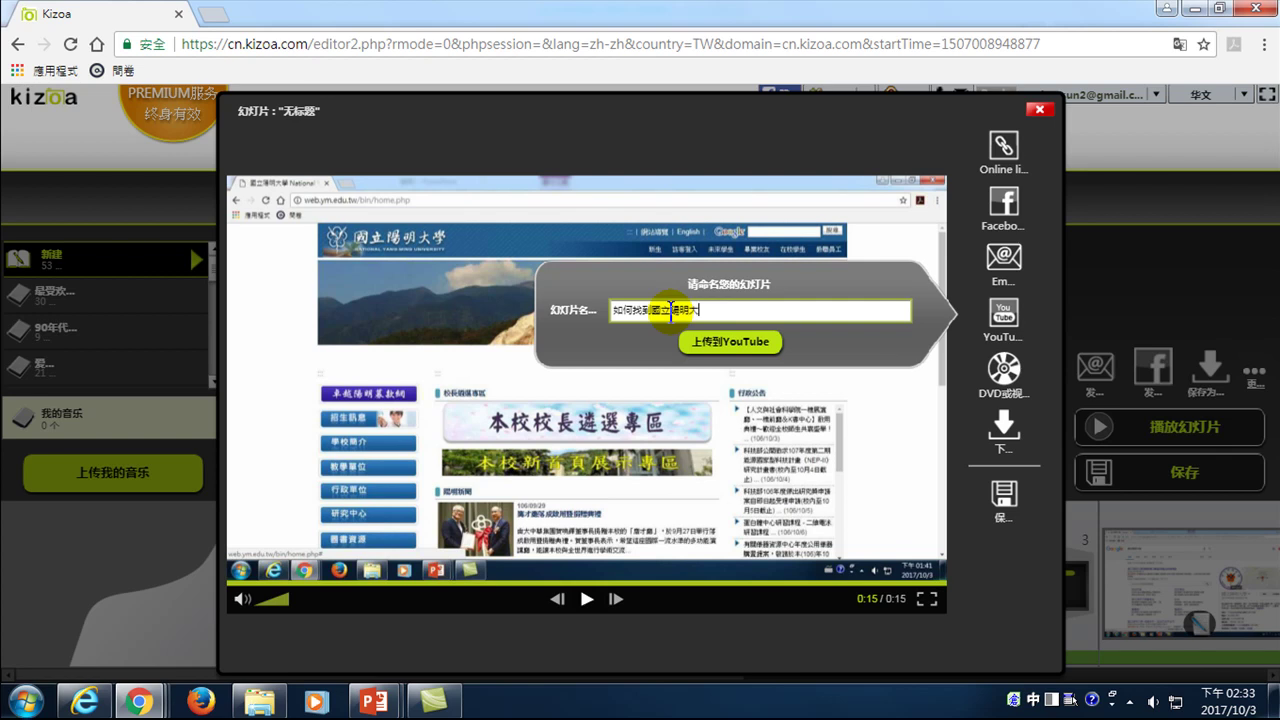
type("學網站")
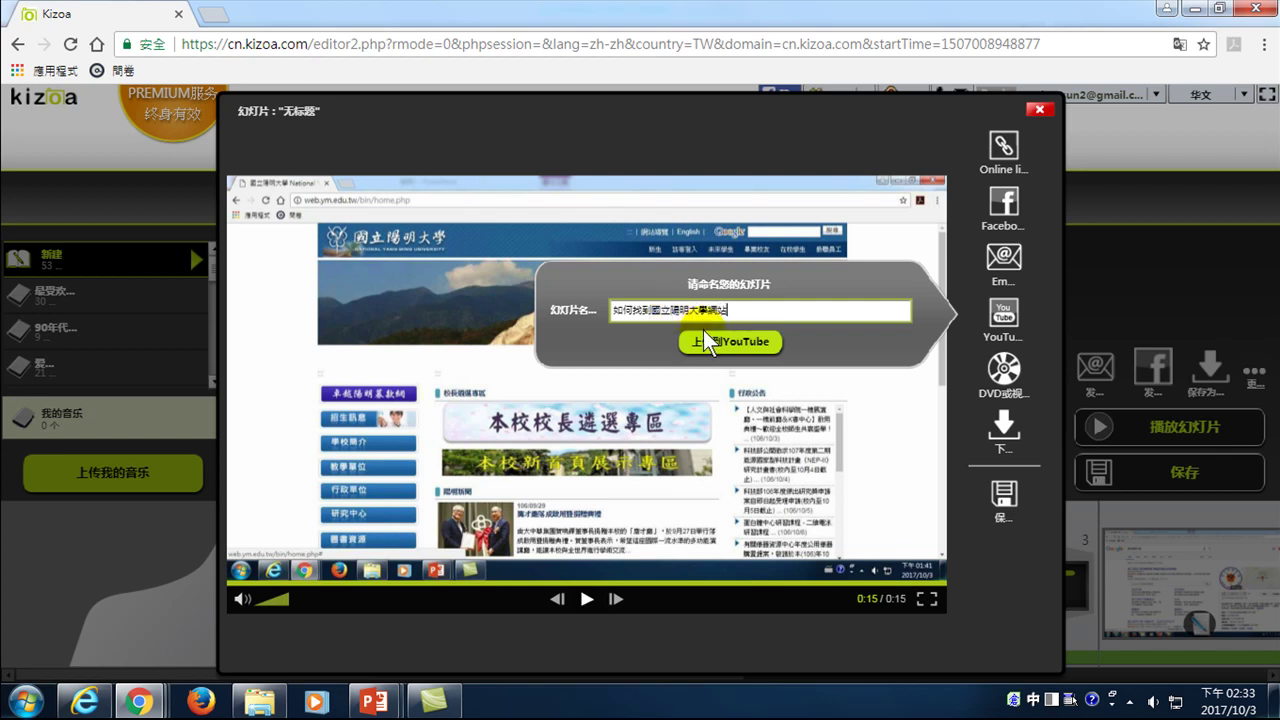
left_click(734, 341)
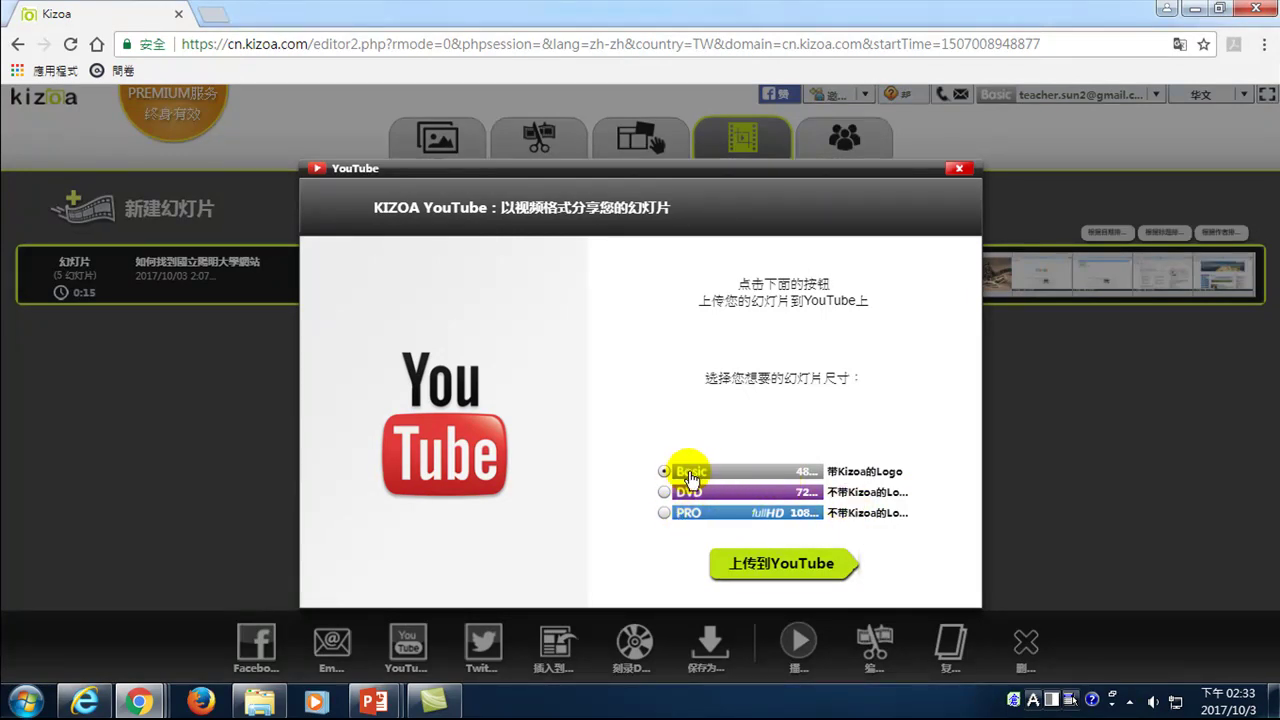
Step: Continue to the YouTube form and select the existing video title
left_click(779, 570)
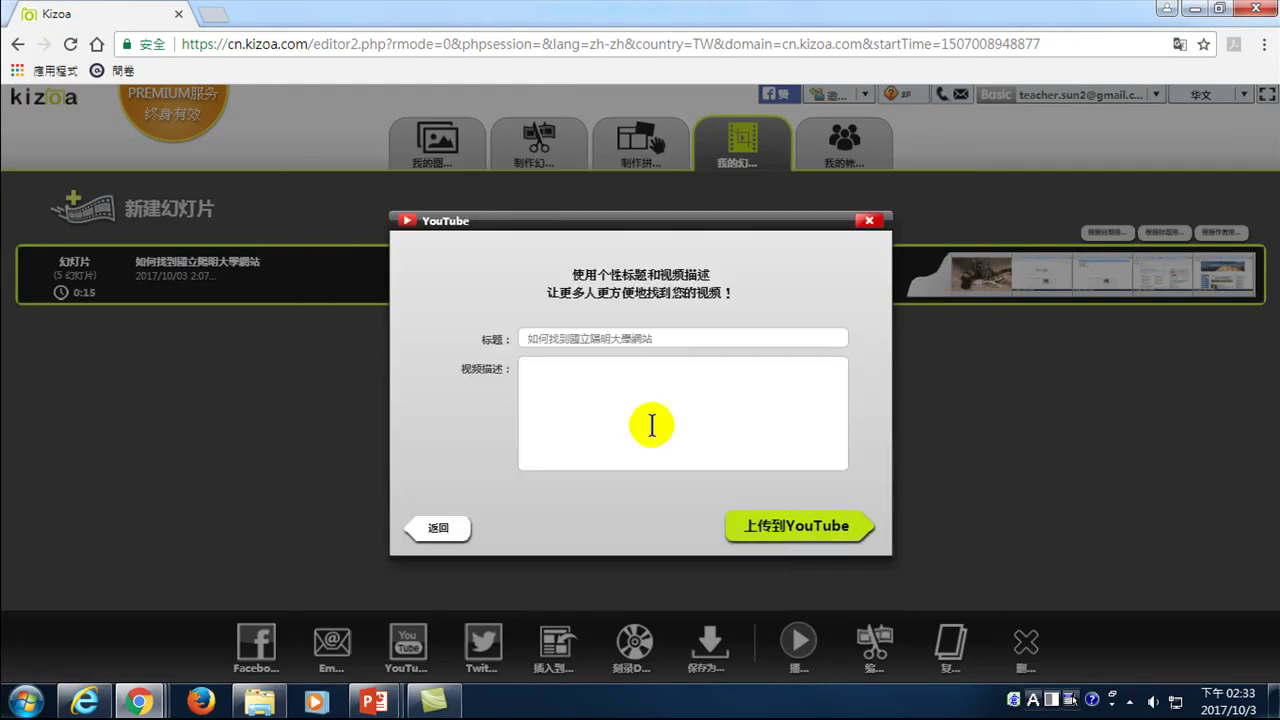
left_click(545, 338)
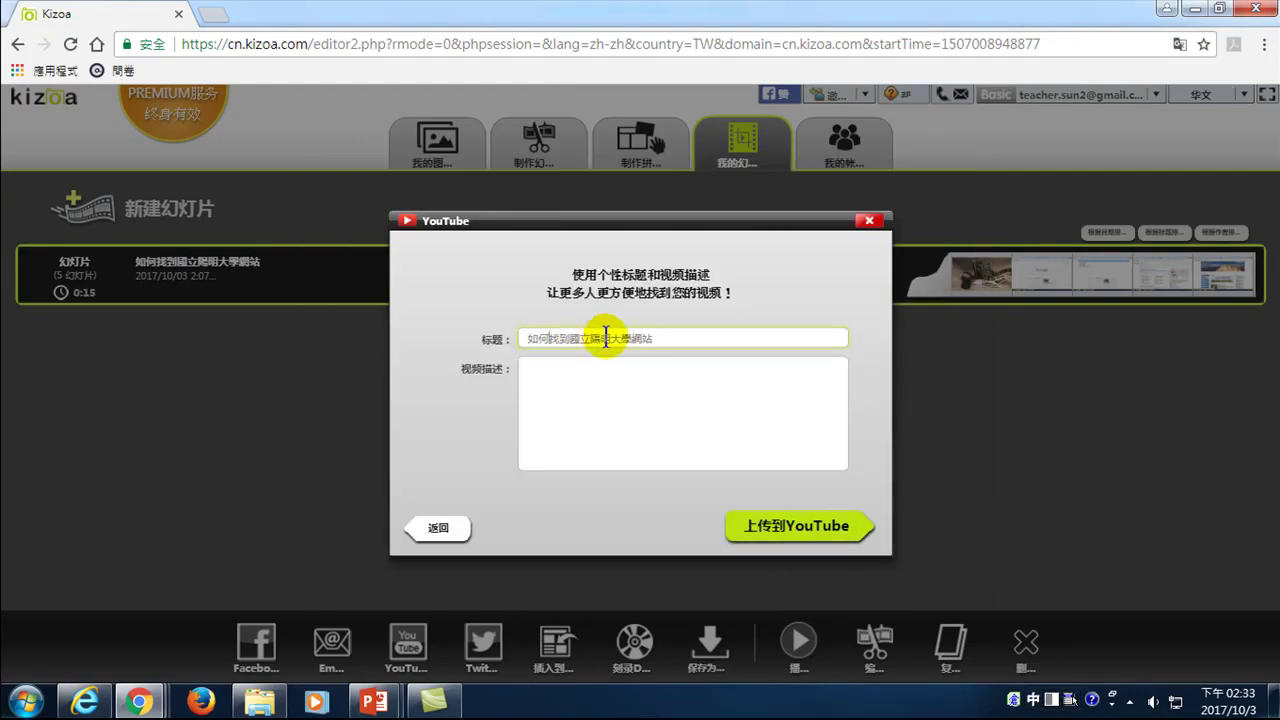
left_click_drag(688, 338, 419, 339)
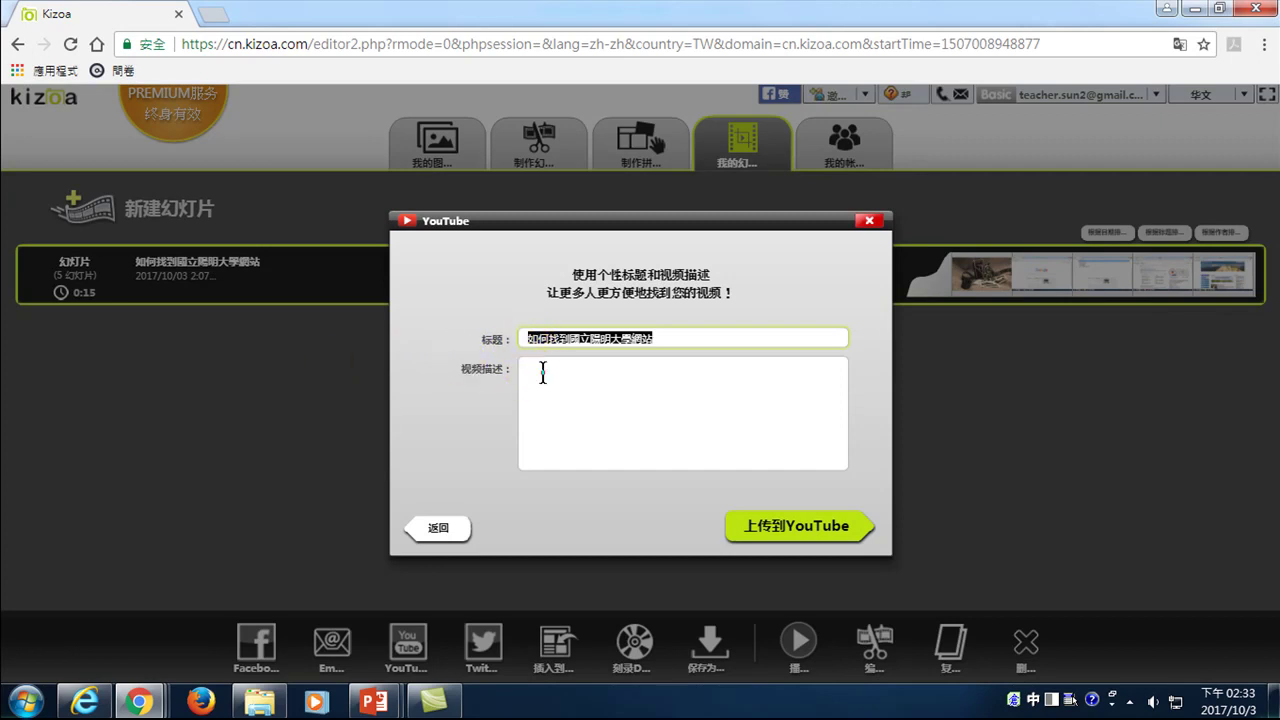
Step: Enter the description '這是利用Kizoa製作的影片，如何找到國立陽明大學。' and send the video to YouTube
left_click(542, 373)
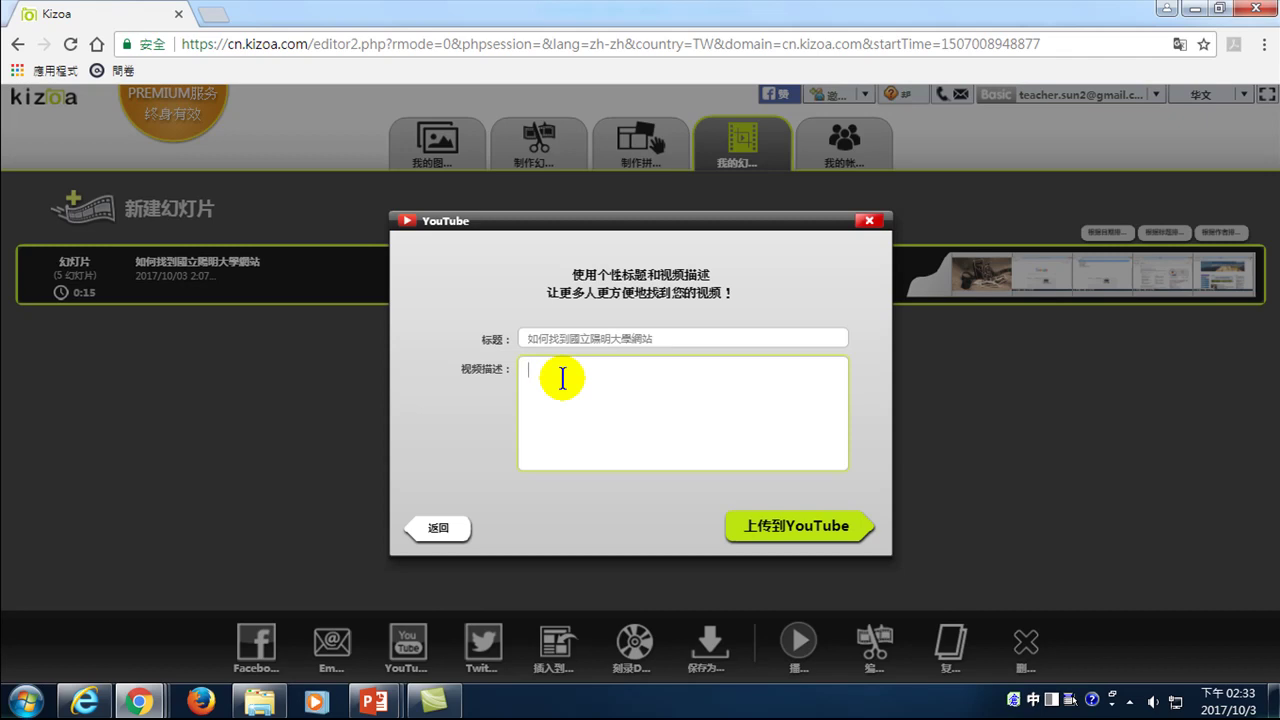
type("yy")
key("space")
type("h")
type("利用")
type("Kizoa")
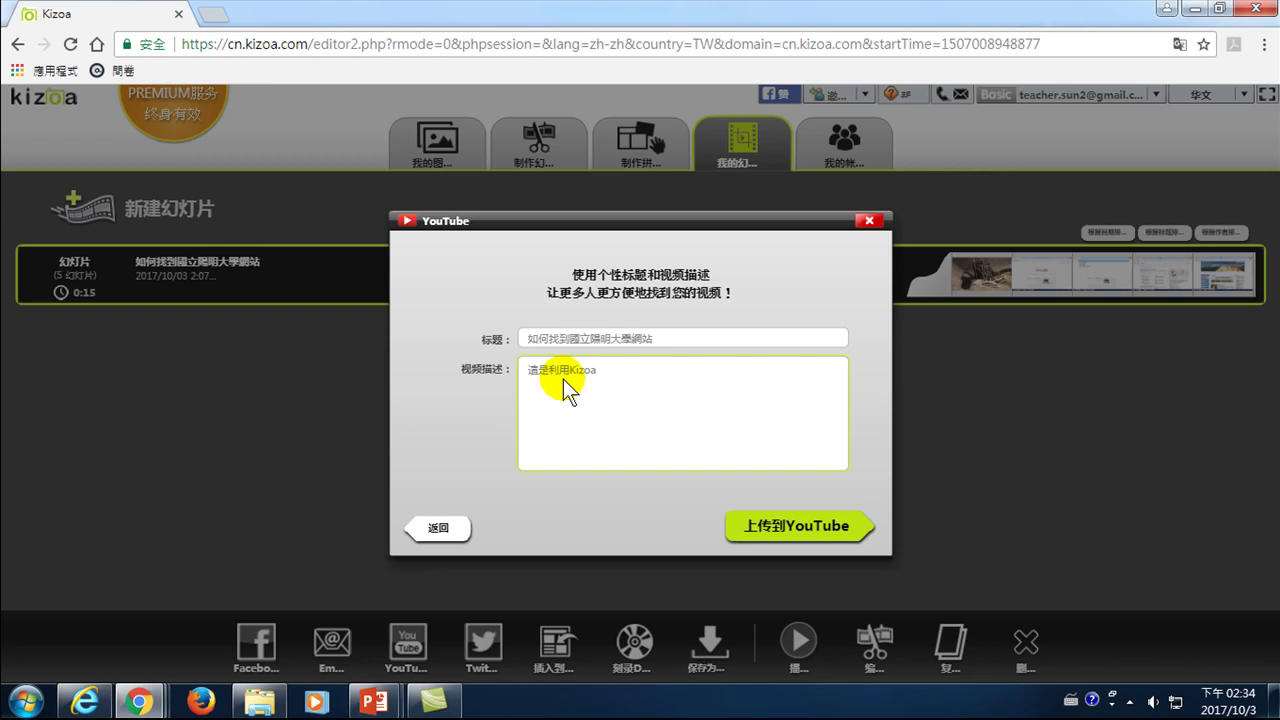
key("shift")
type("製作")
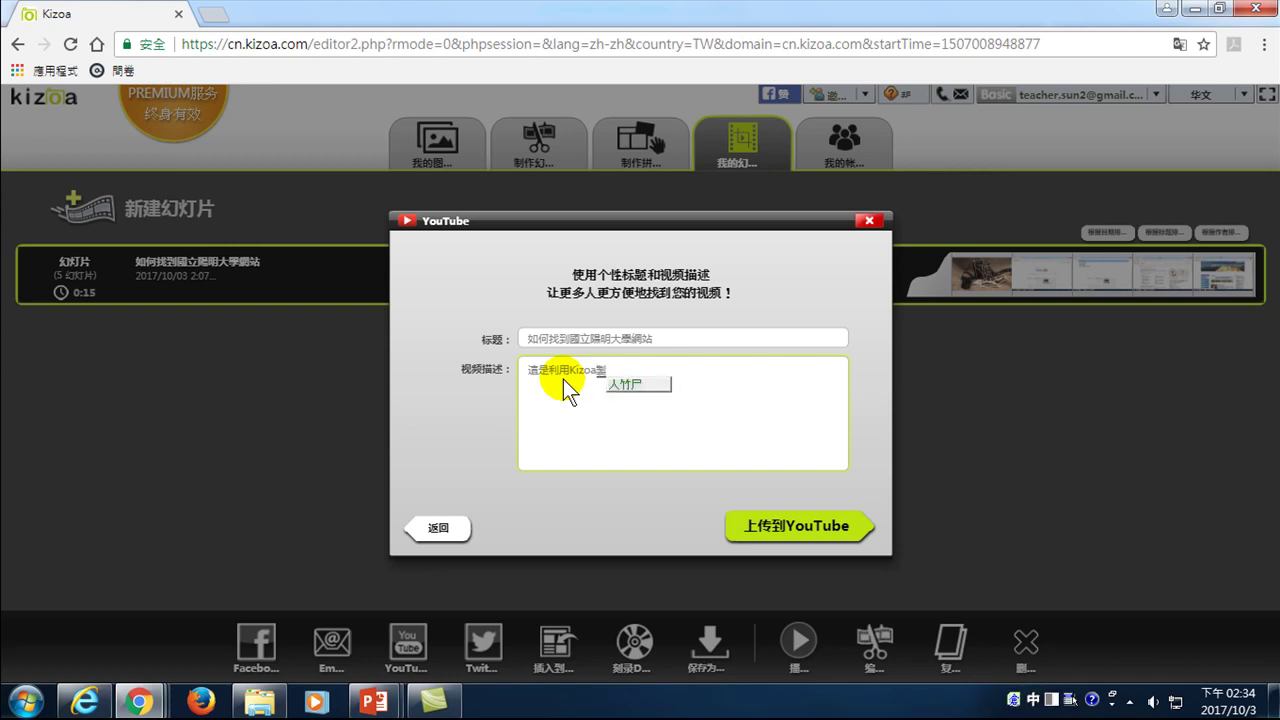
type("的")
type("afhh影")
type("片，")
type("如何")
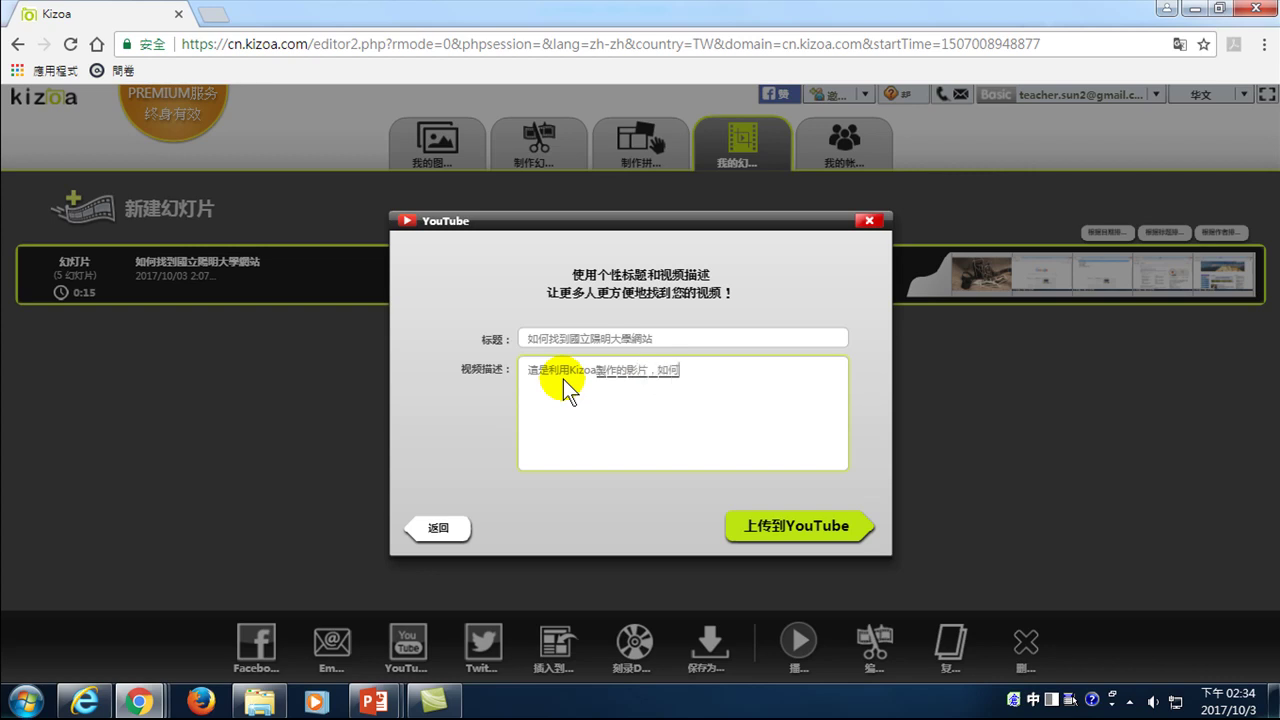
type("找到國立陽明")
type("大學。")
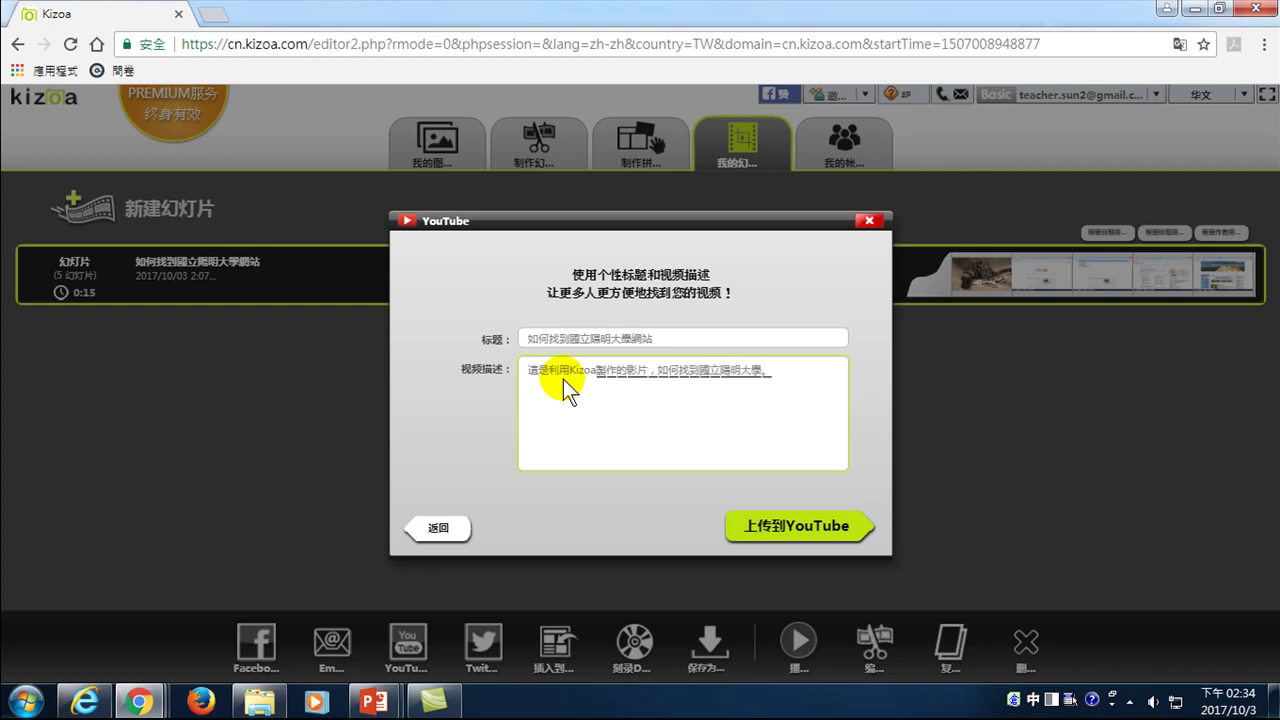
left_click(777, 520)
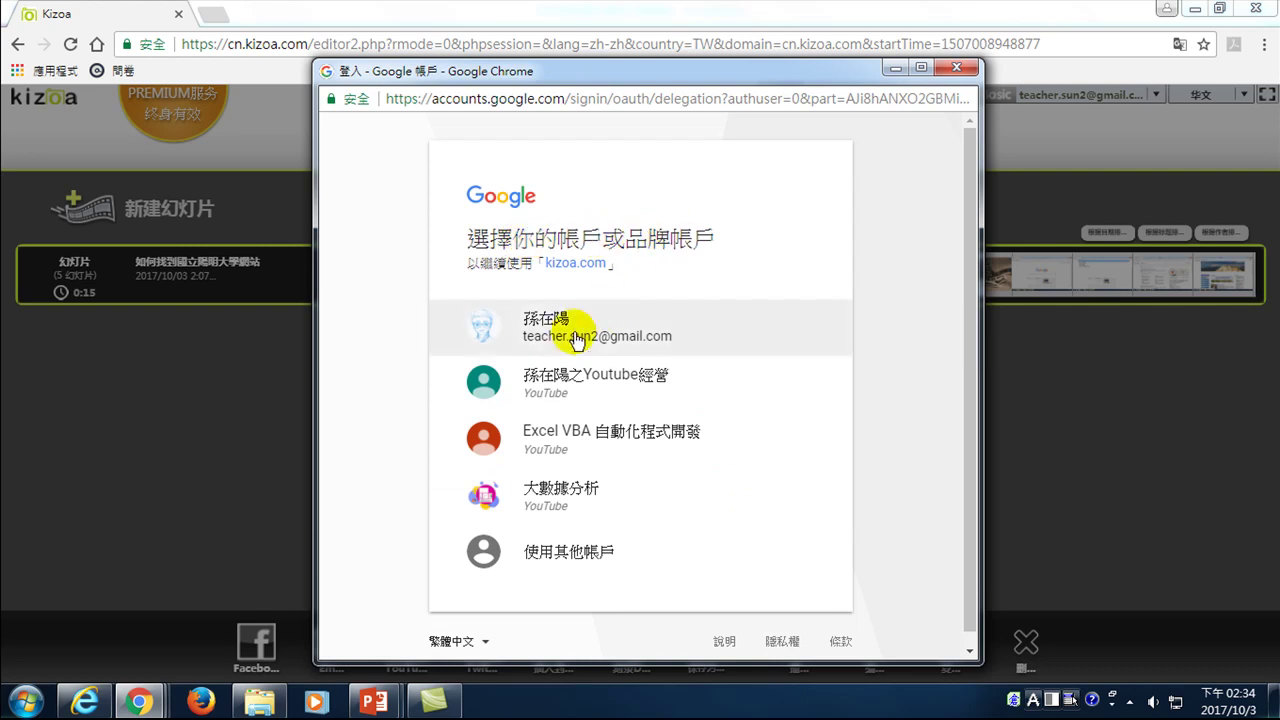
Step: Choose the YouTube brand account and allow kizoa.com to manage it
left_click(565, 389)
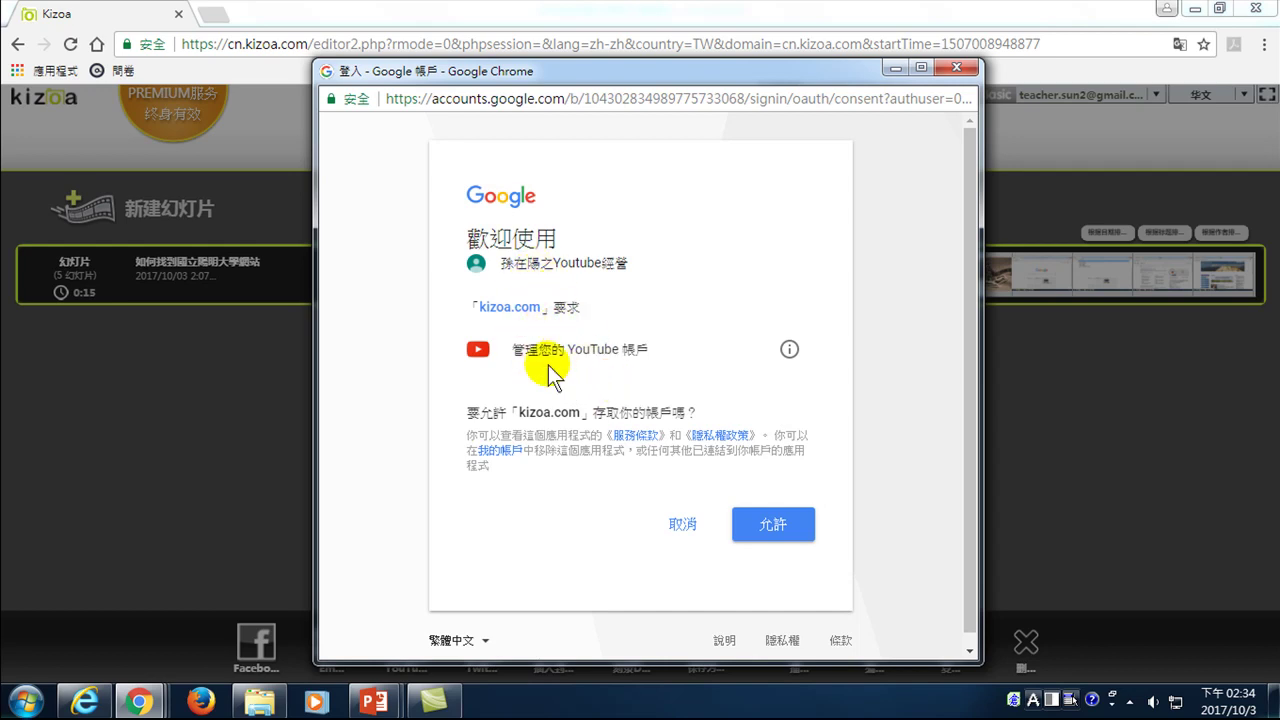
left_click(772, 527)
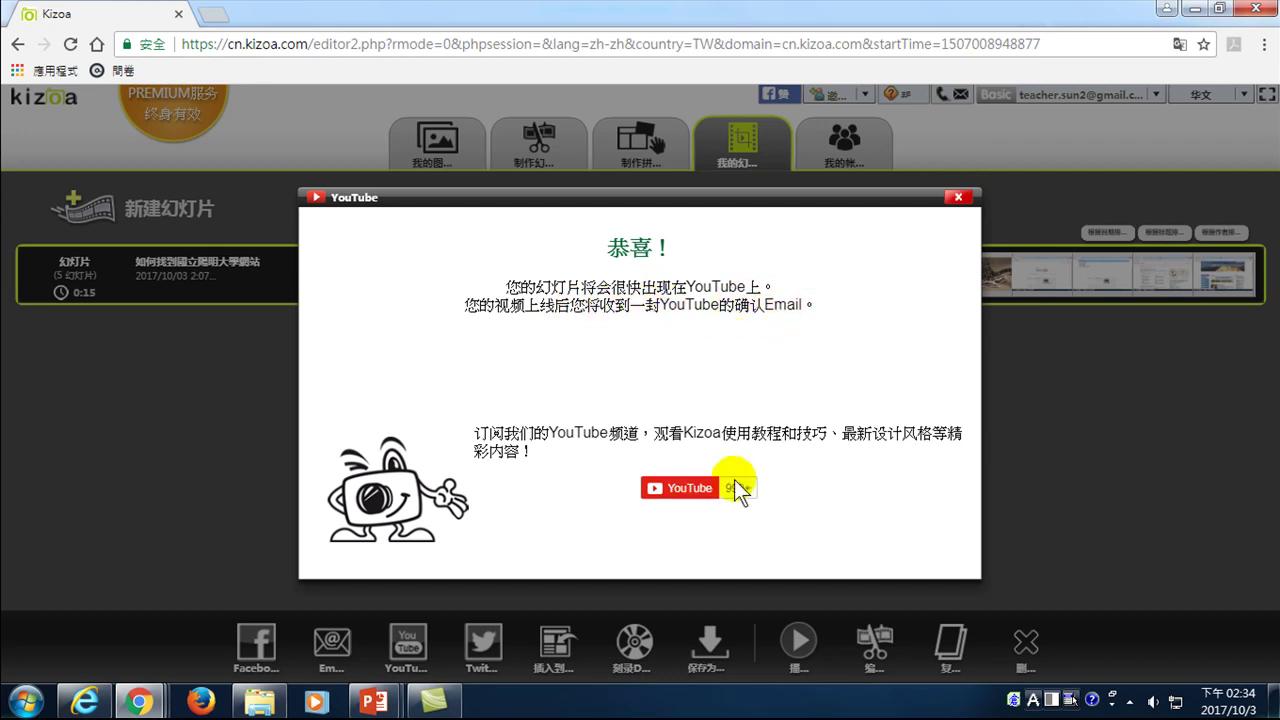
Step: Close the congratulations and share dialogs to view the 0:15 slideshow in My Slideshows
left_click(958, 200)
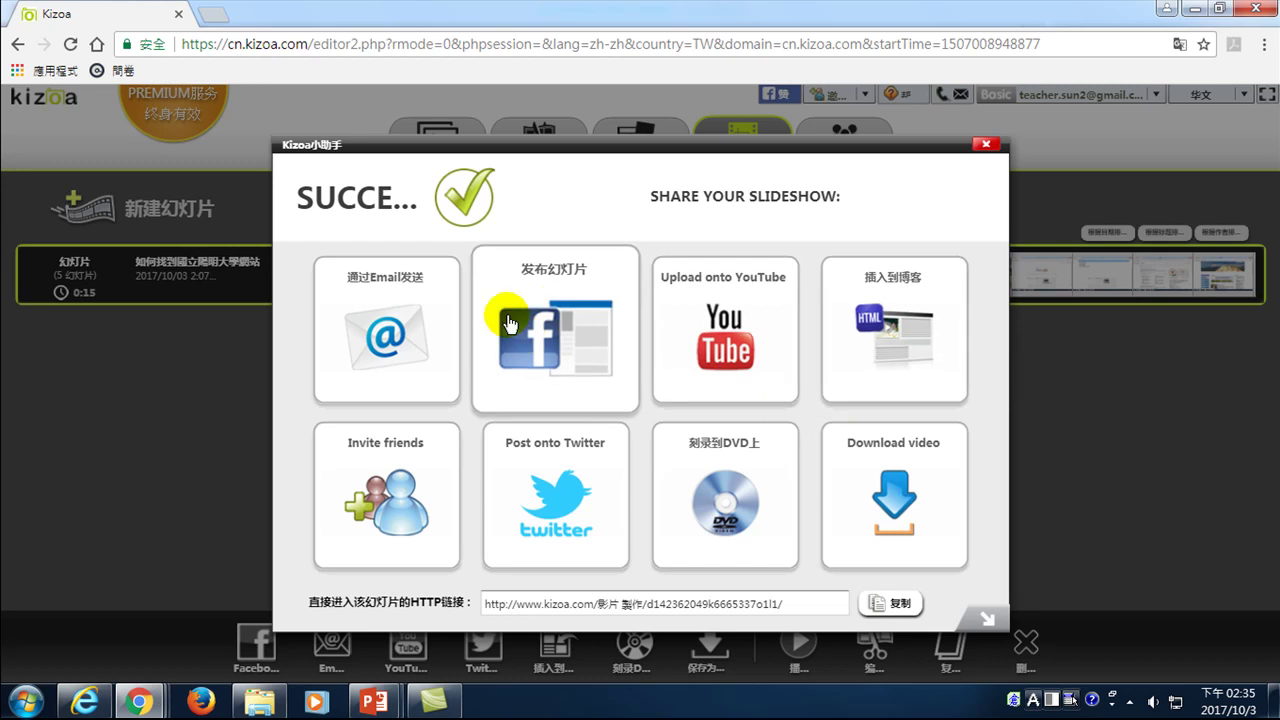
left_click(985, 143)
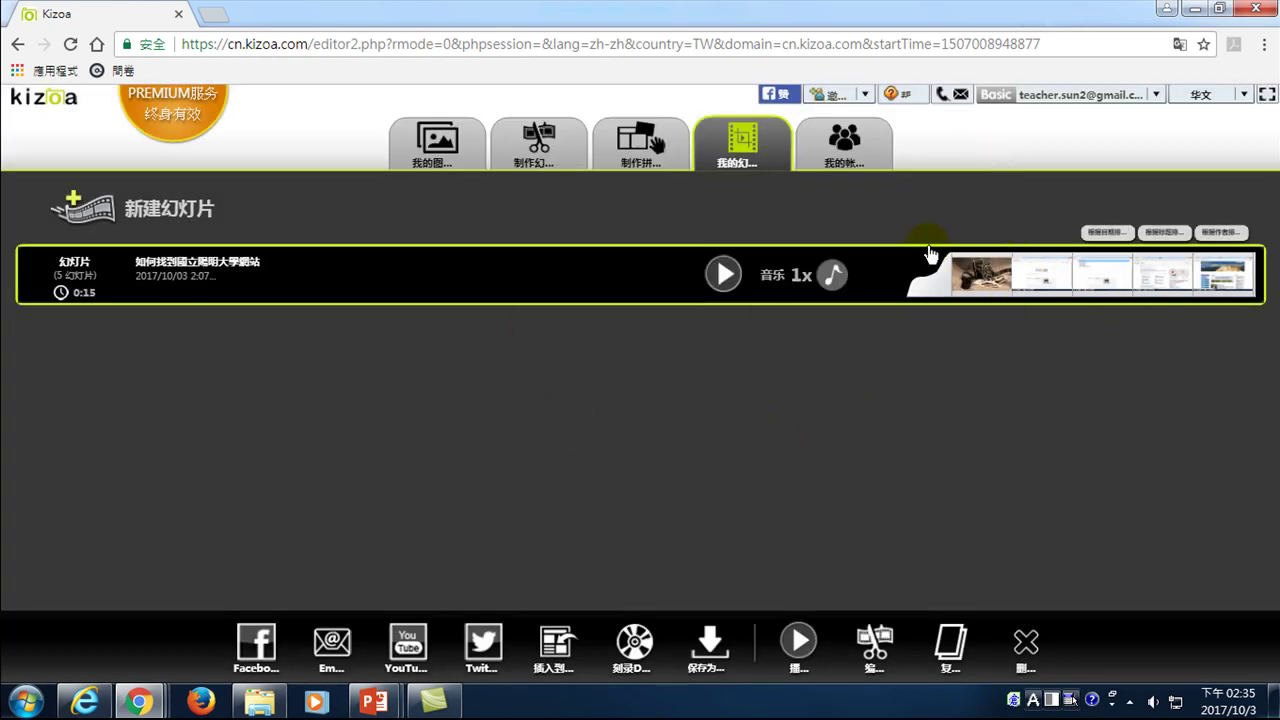
left_click_drag(183, 255, 886, 291)
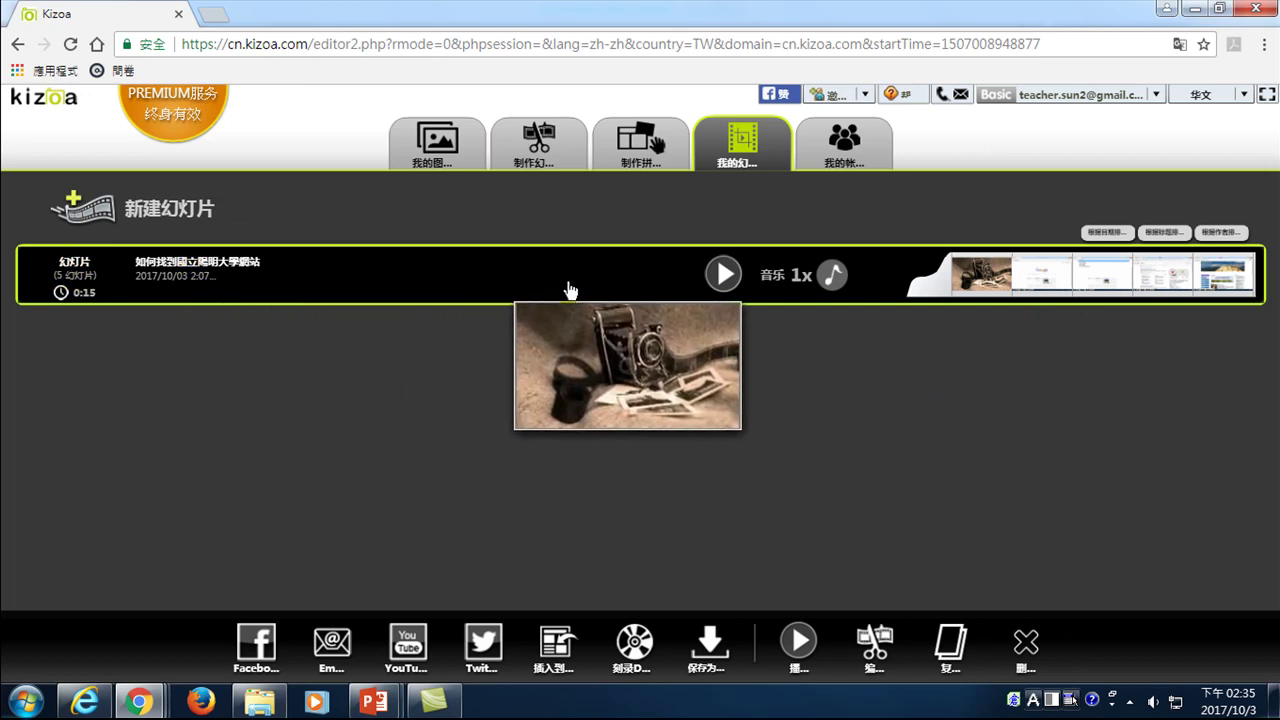
left_click_drag(886, 291, 158, 200)
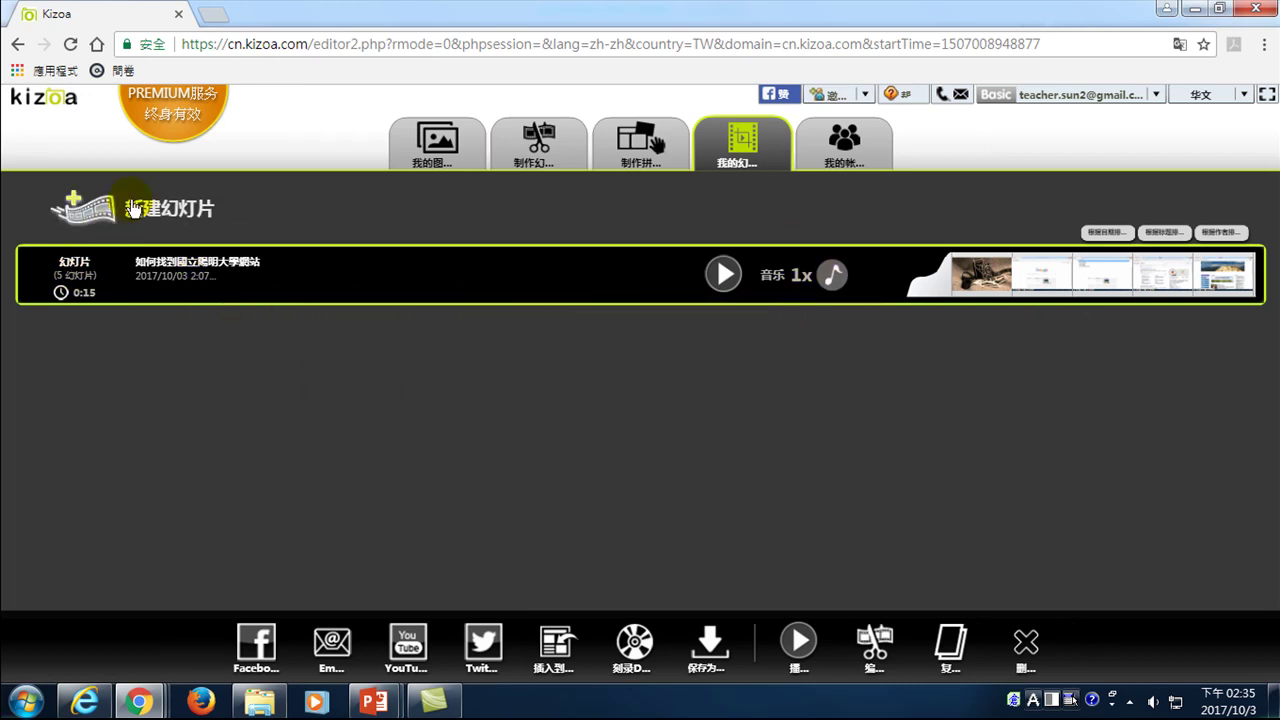